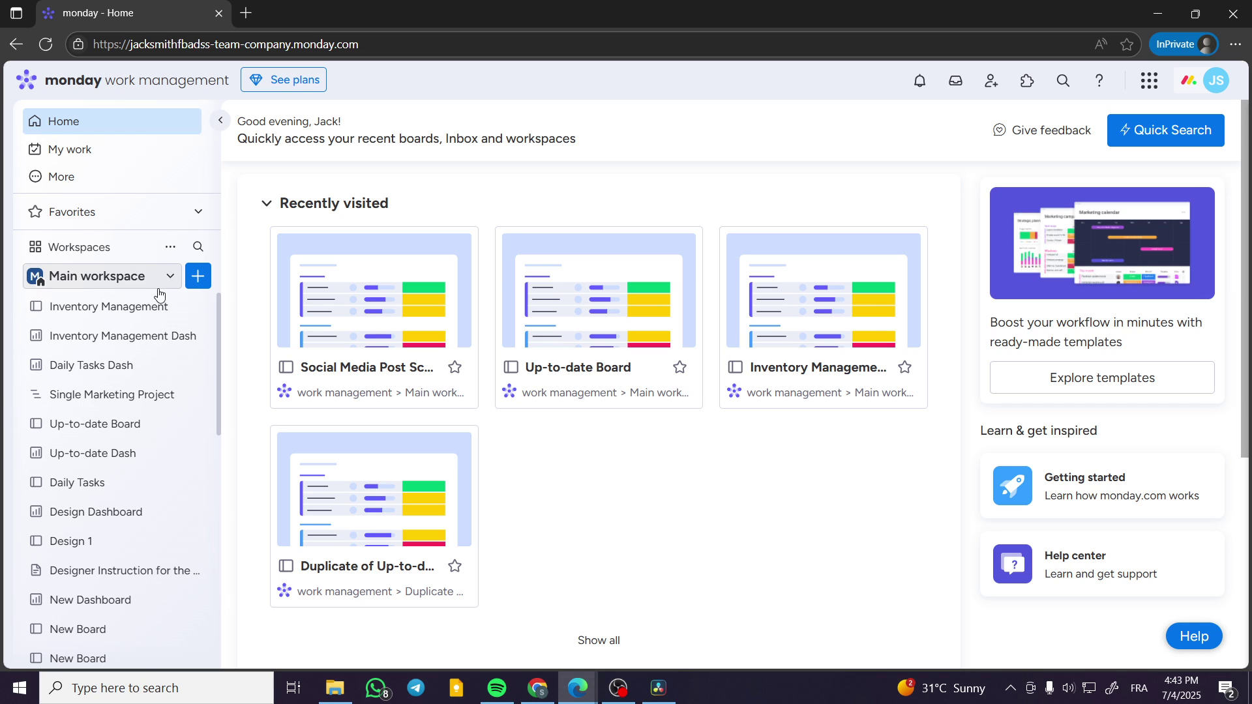
# Start a new board from a template in the Main workspace and search all templates for "social media".
pyautogui.click(198, 276)
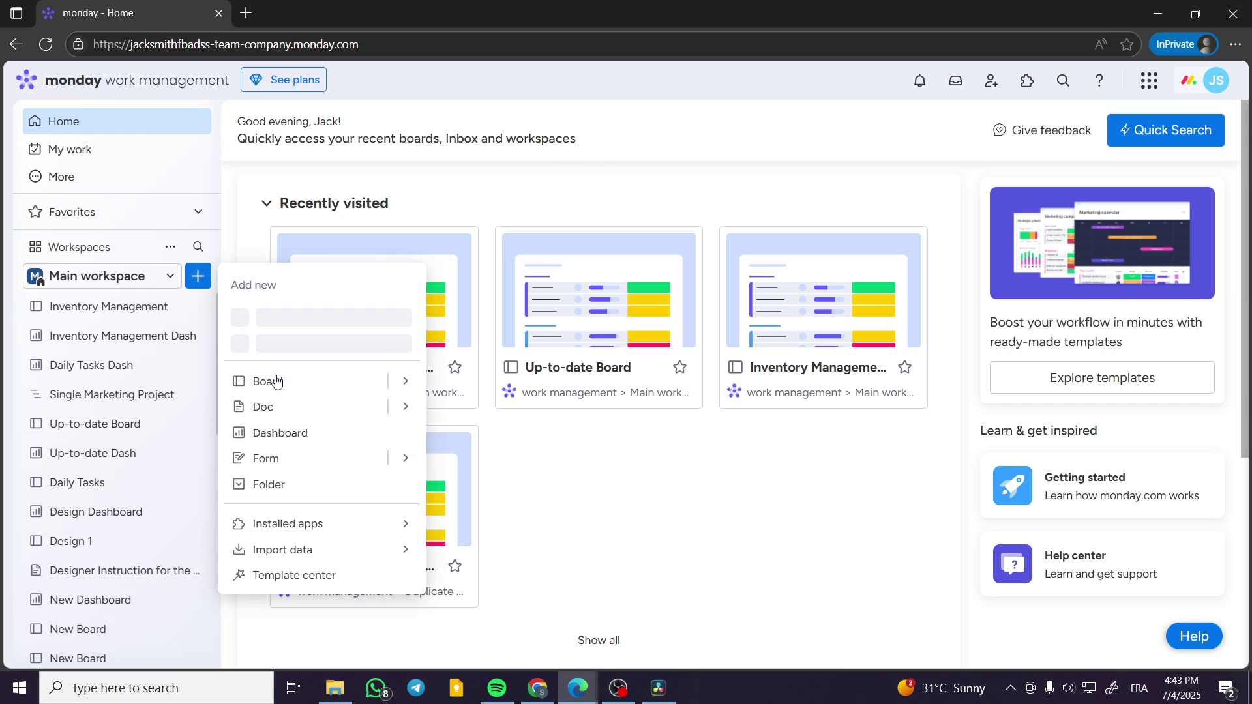
pyautogui.moveTo(417, 390)
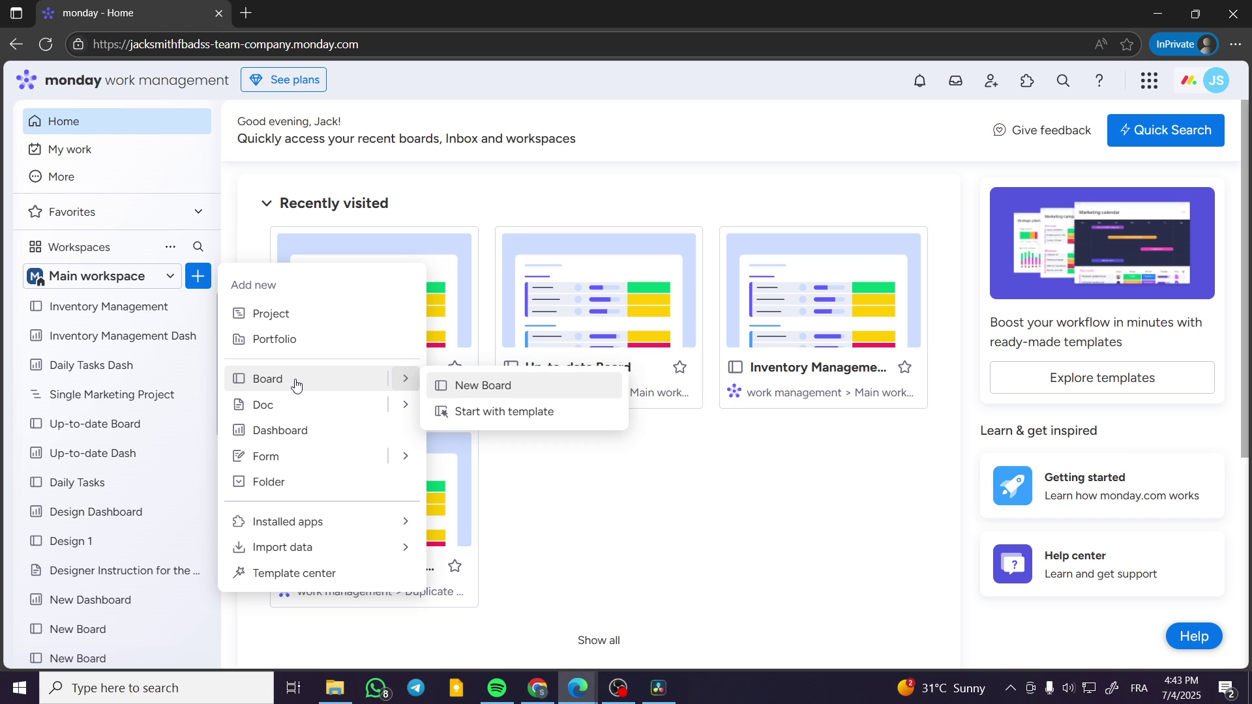
pyautogui.click(493, 412)
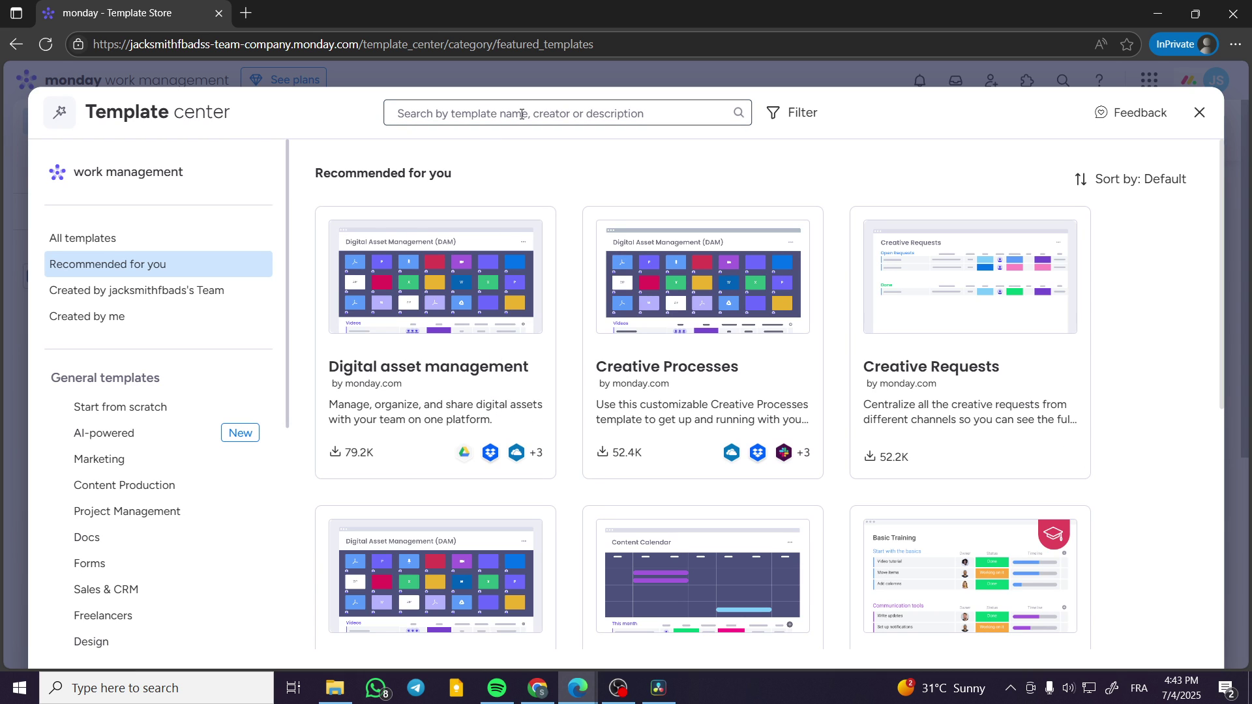
pyautogui.click(164, 245)
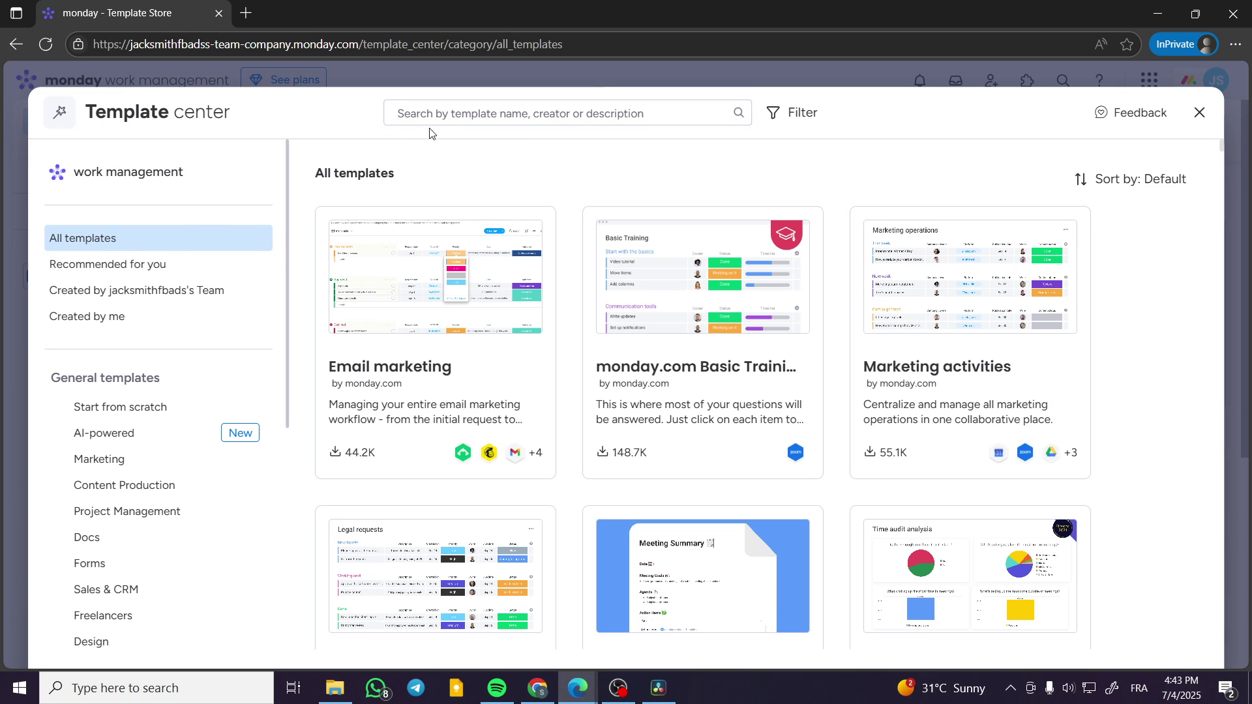
pyautogui.click(445, 113)
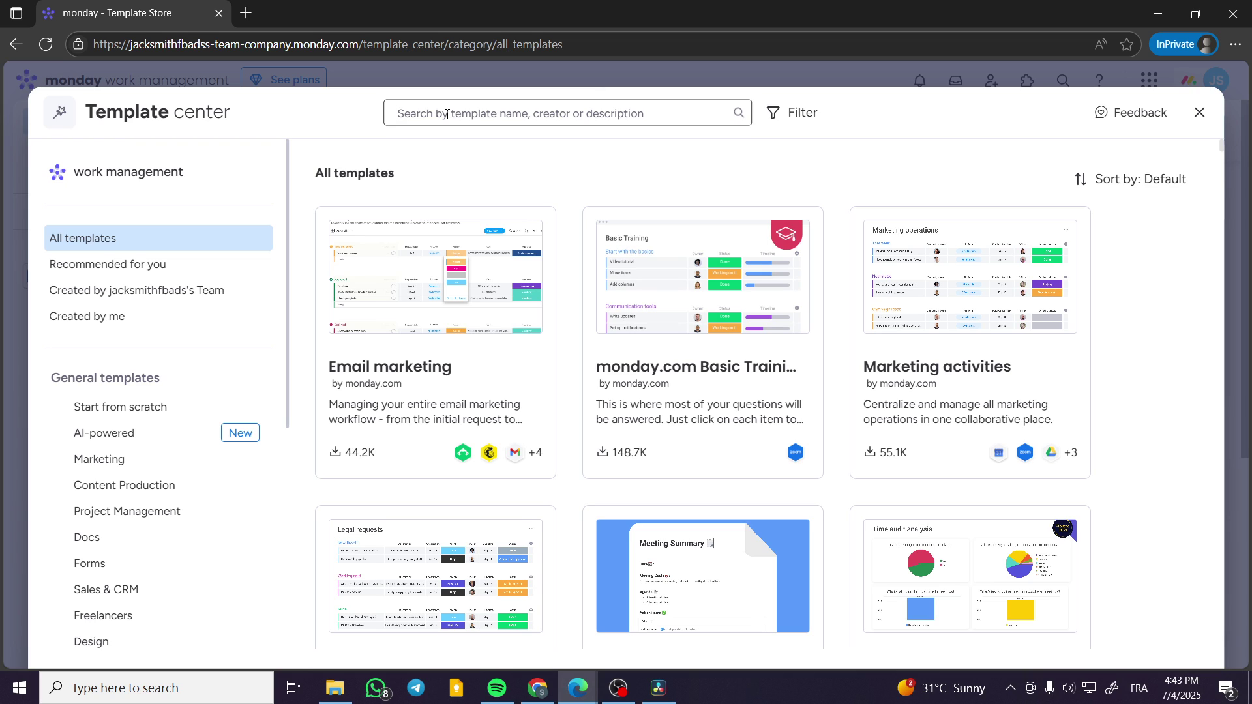
pyautogui.write('social media')
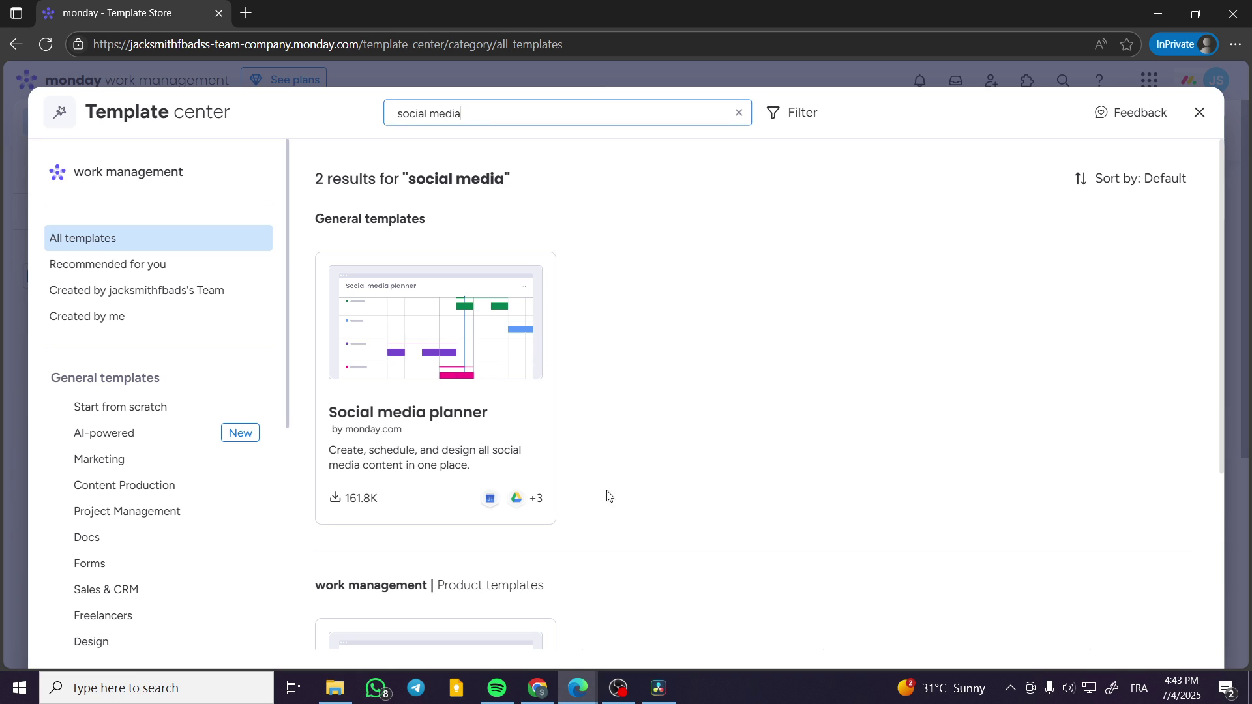
# Open the Social media planner template and add it to the workspace.
pyautogui.scroll(-2, 660, 431)
pyautogui.scroll(-2, 662, 430)
pyautogui.click(473, 386)
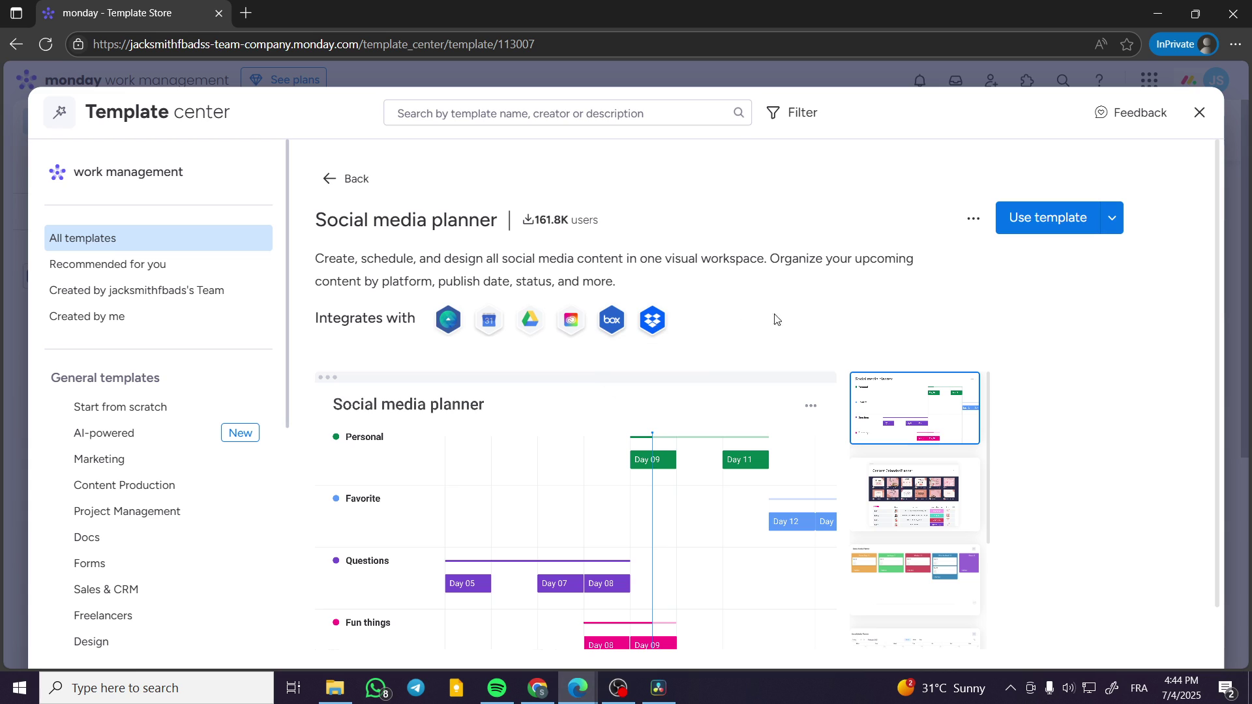
pyautogui.scroll(-1, 775, 319)
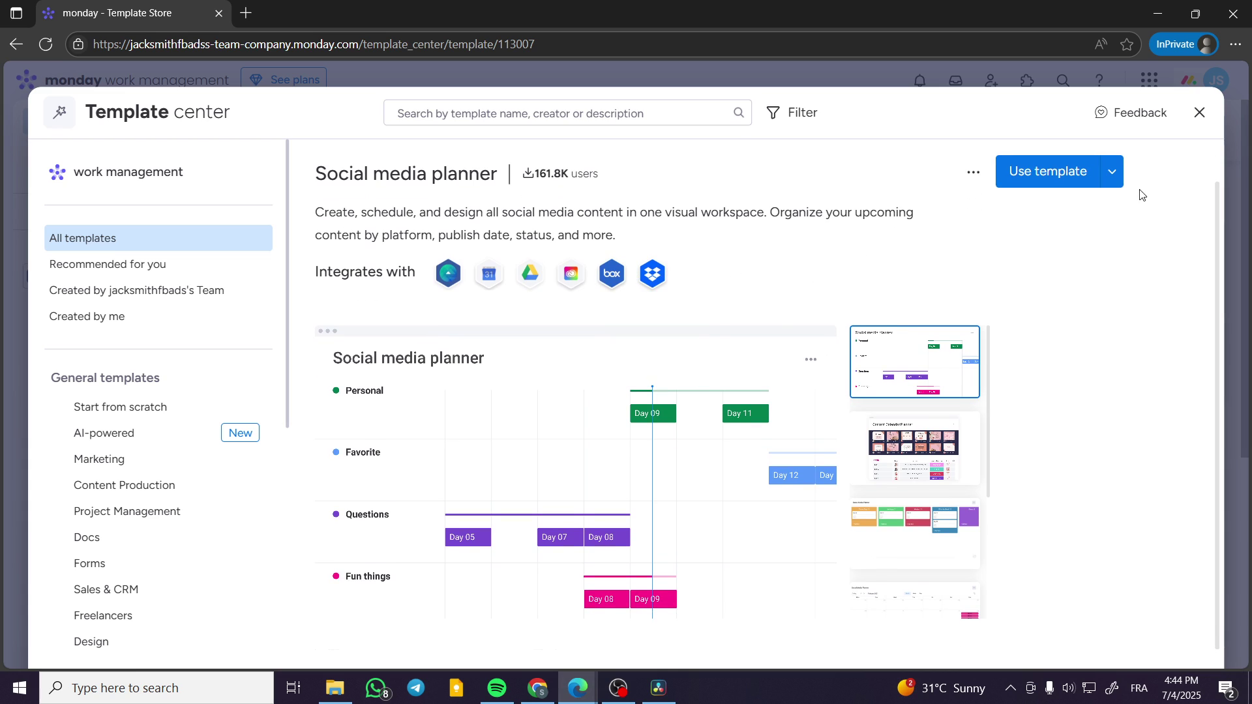
pyautogui.click(1085, 180)
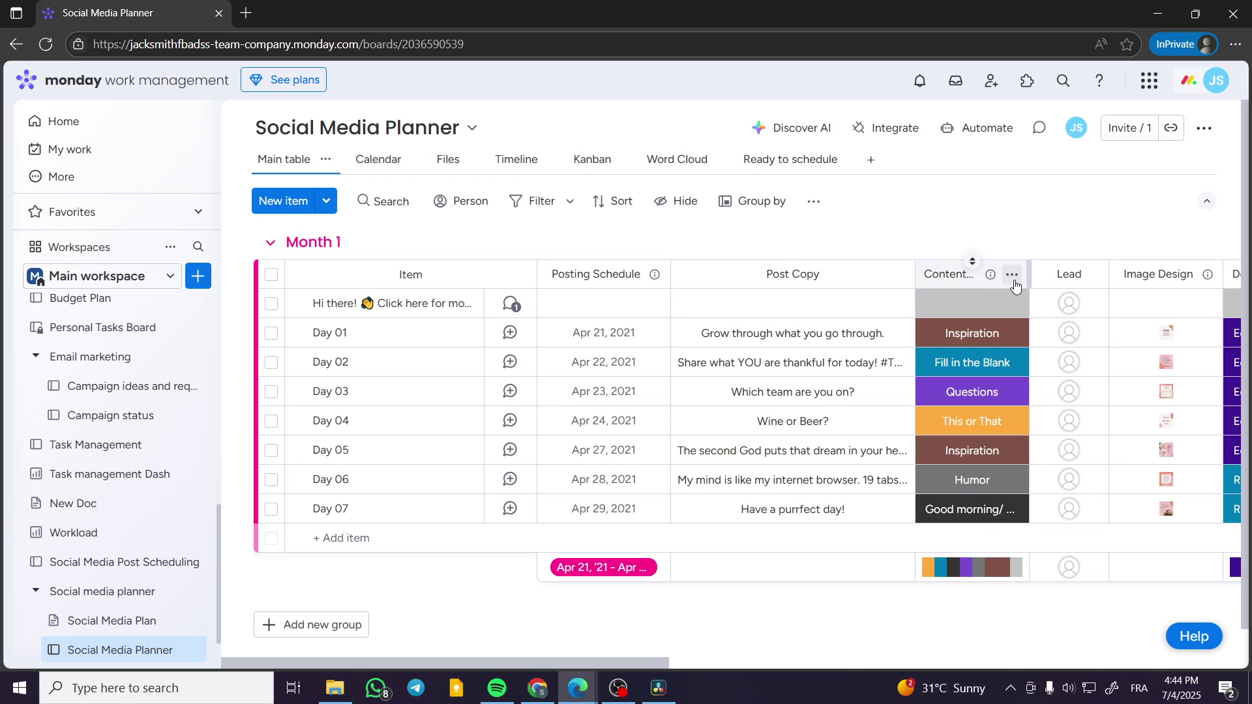
# Widen the Content Category and Edit URL columns so their header and links are readable.
pyautogui.moveTo(1029, 261); pyautogui.dragTo(1106, 259)
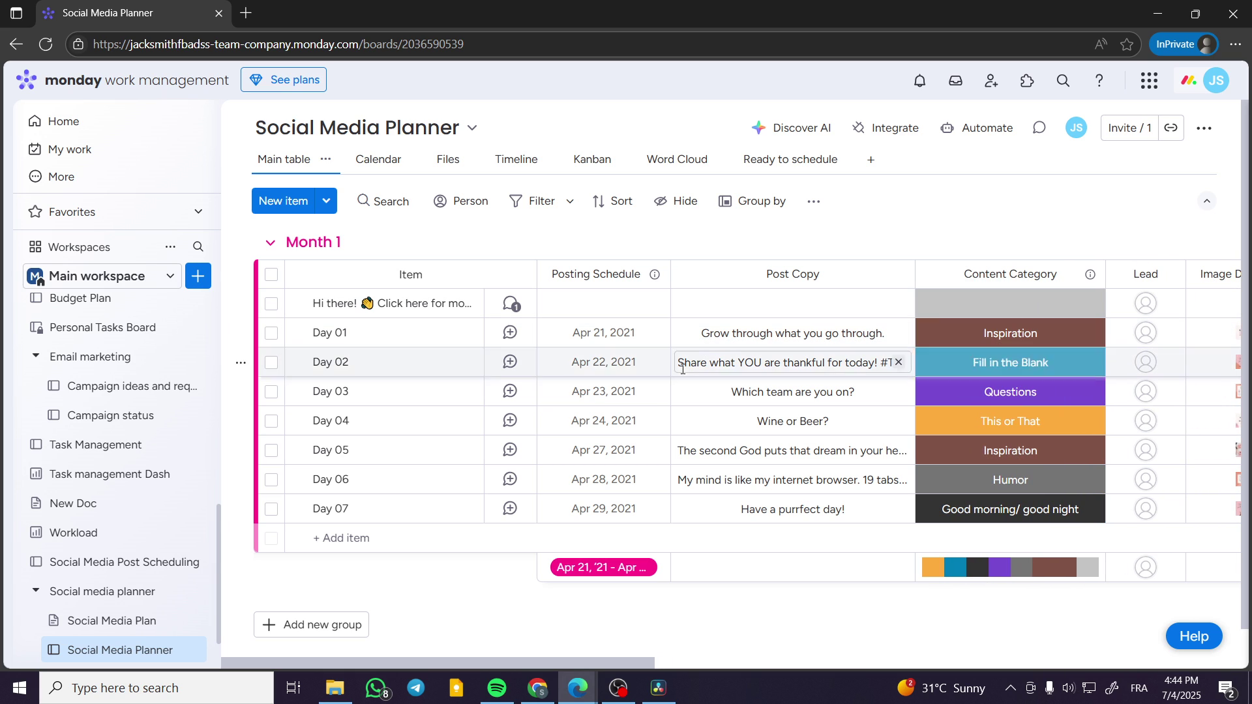
pyautogui.moveTo(563, 661); pyautogui.dragTo(879, 644)
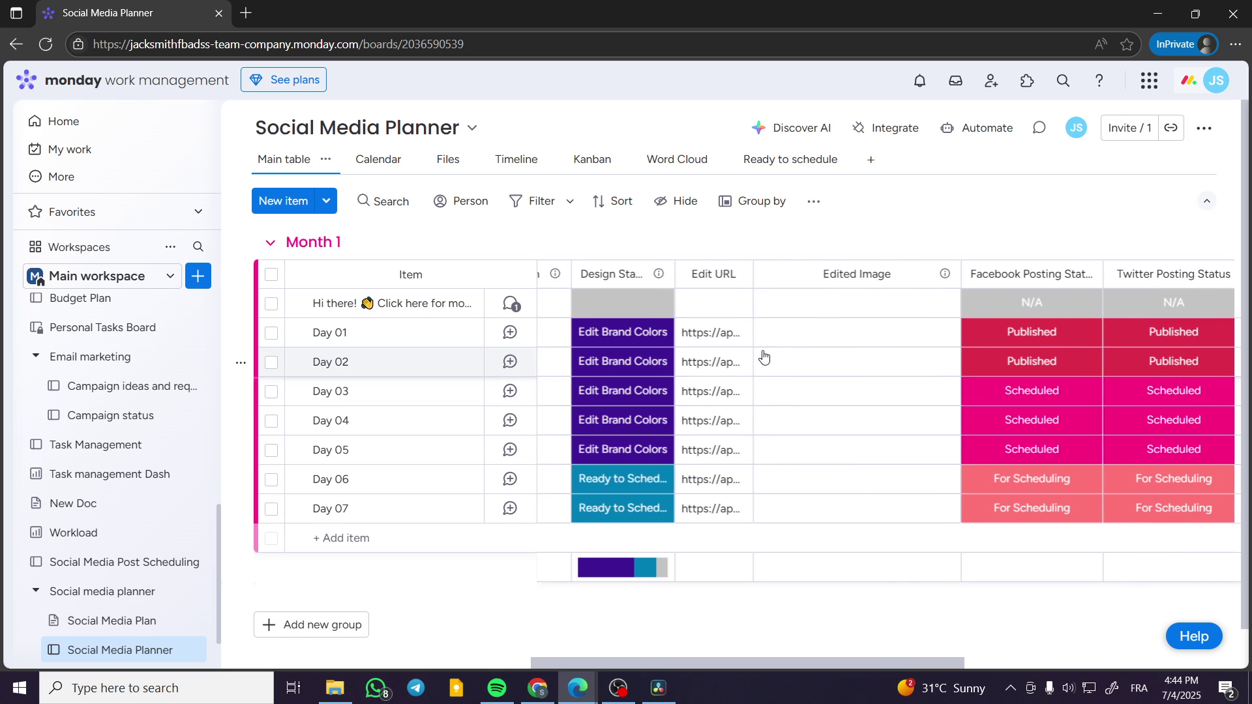
pyautogui.moveTo(752, 269); pyautogui.dragTo(907, 271)
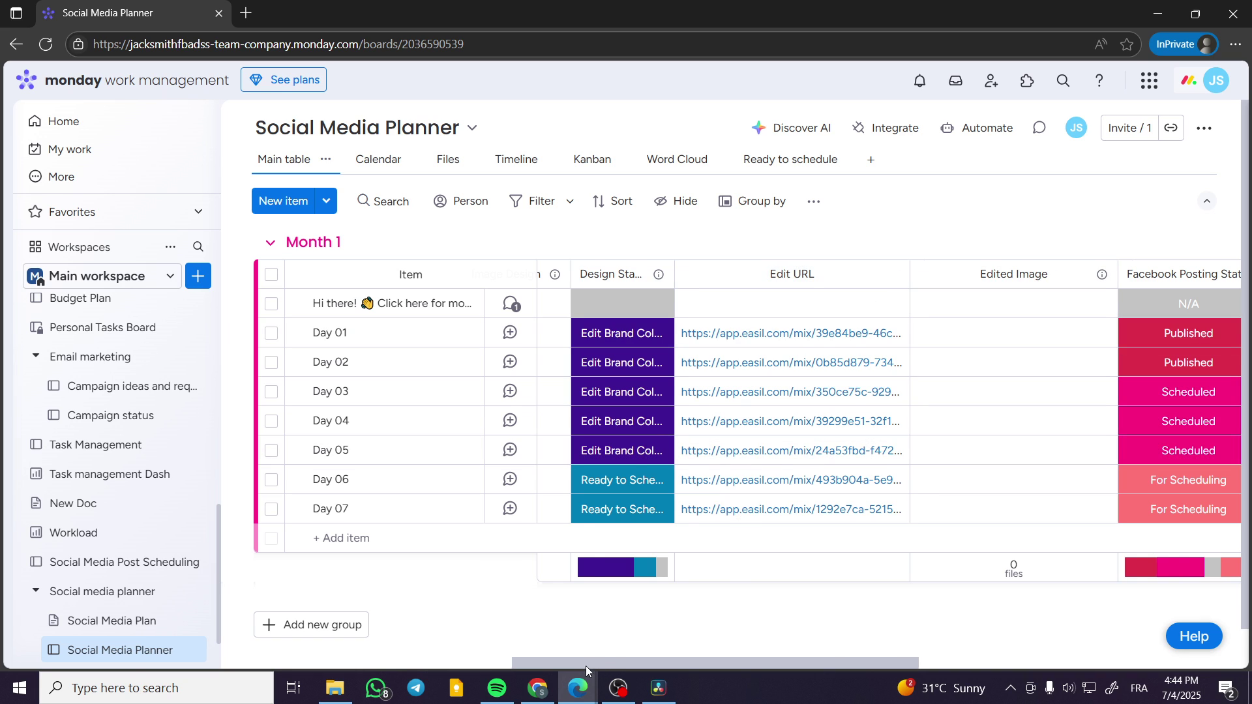
pyautogui.moveTo(586, 663); pyautogui.dragTo(296, 663)
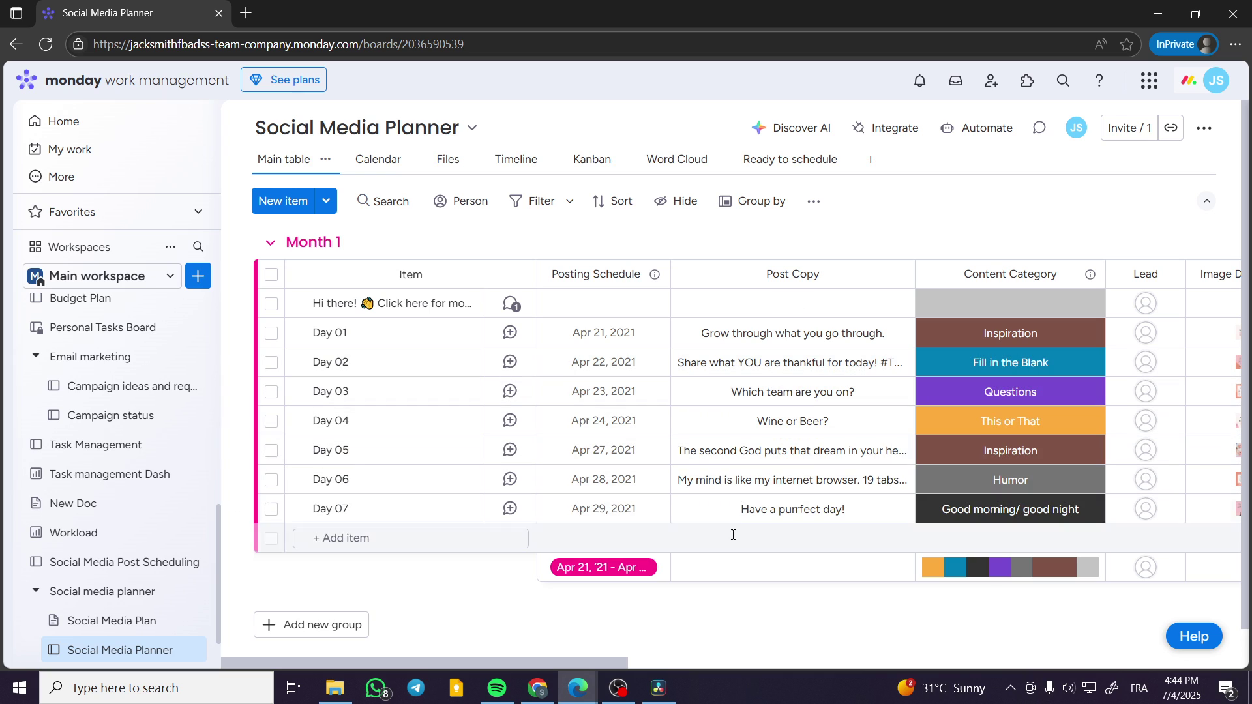
# Preview the Day 03 picture in the Image Design column, then close the preview.
pyautogui.moveTo(598, 662); pyautogui.dragTo(722, 660)
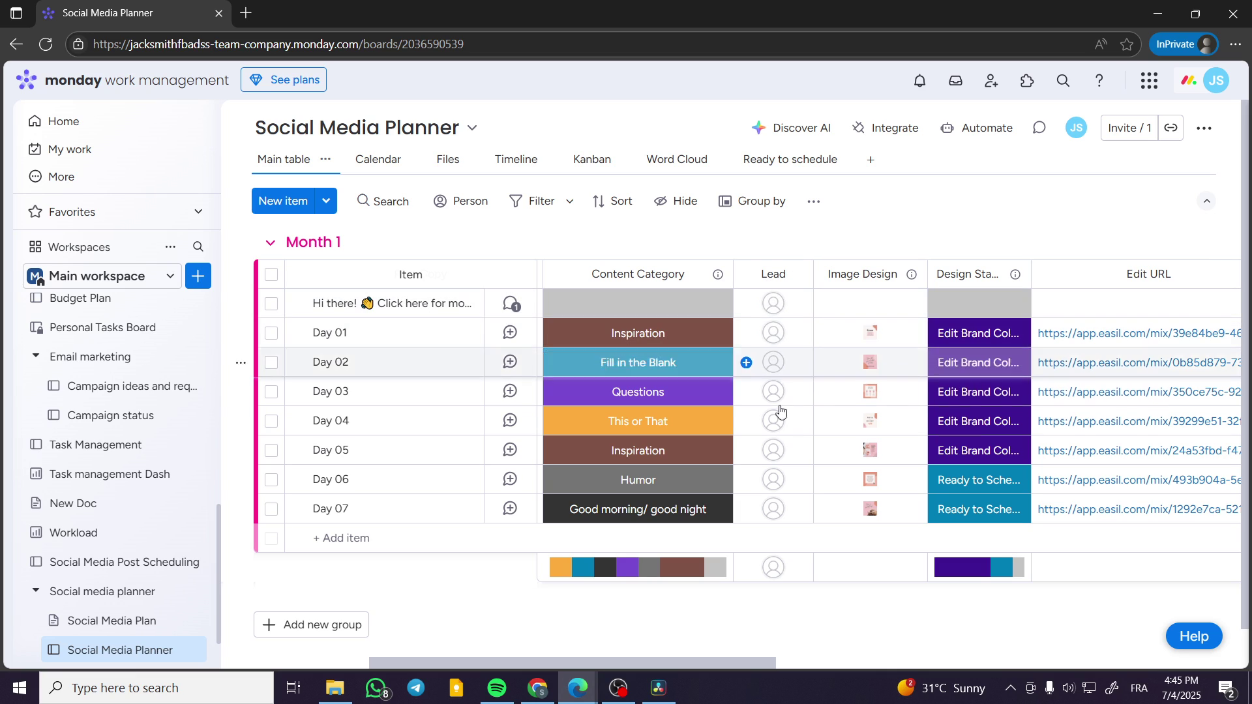
pyautogui.moveTo(746, 664); pyautogui.dragTo(800, 663)
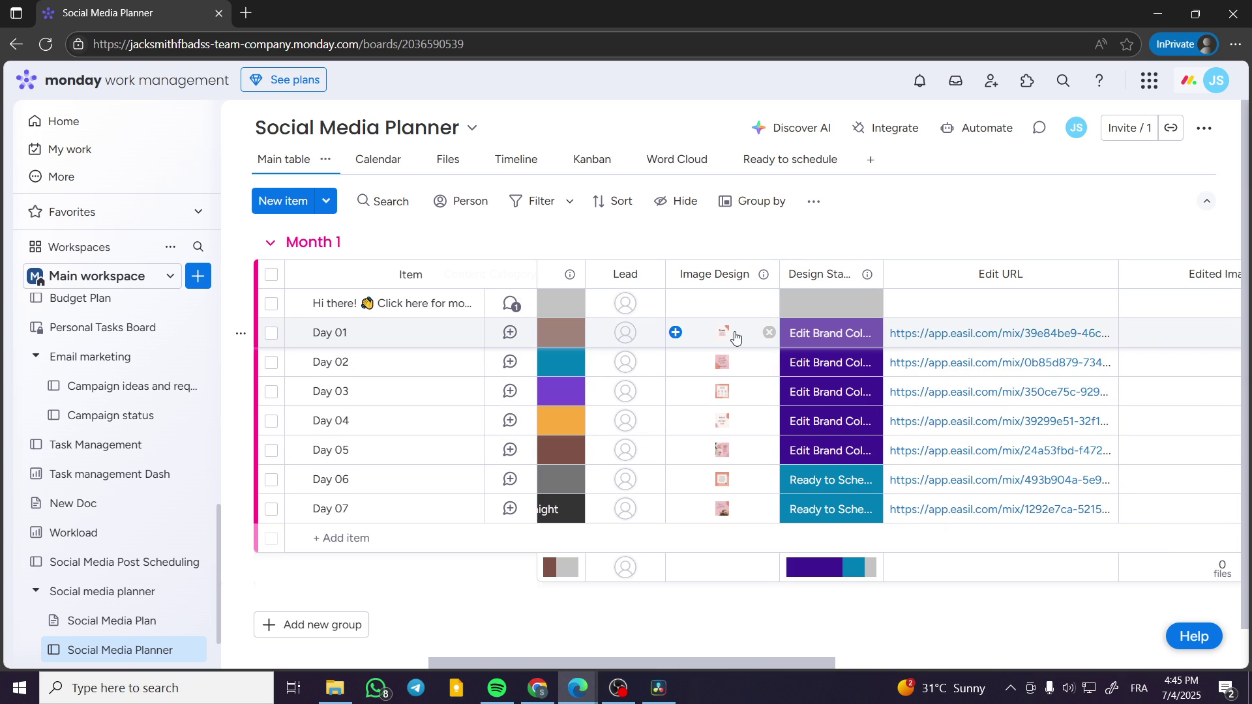
pyautogui.click(721, 392)
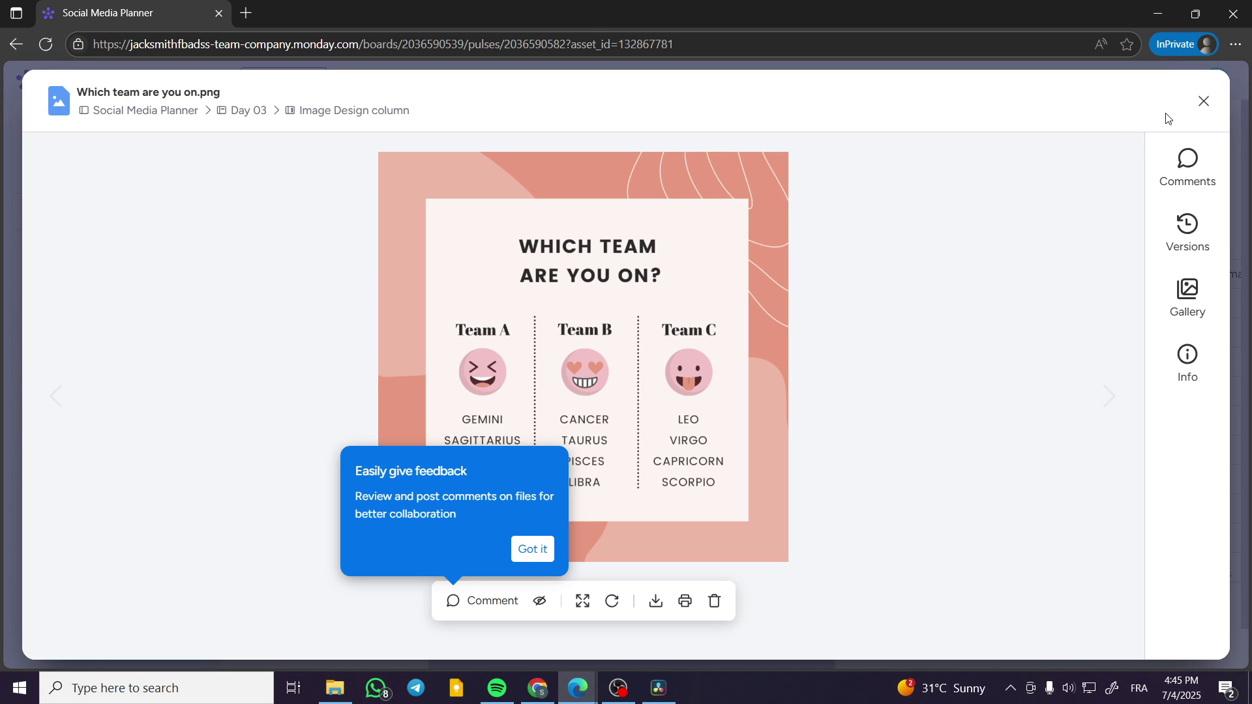
pyautogui.click(1203, 101)
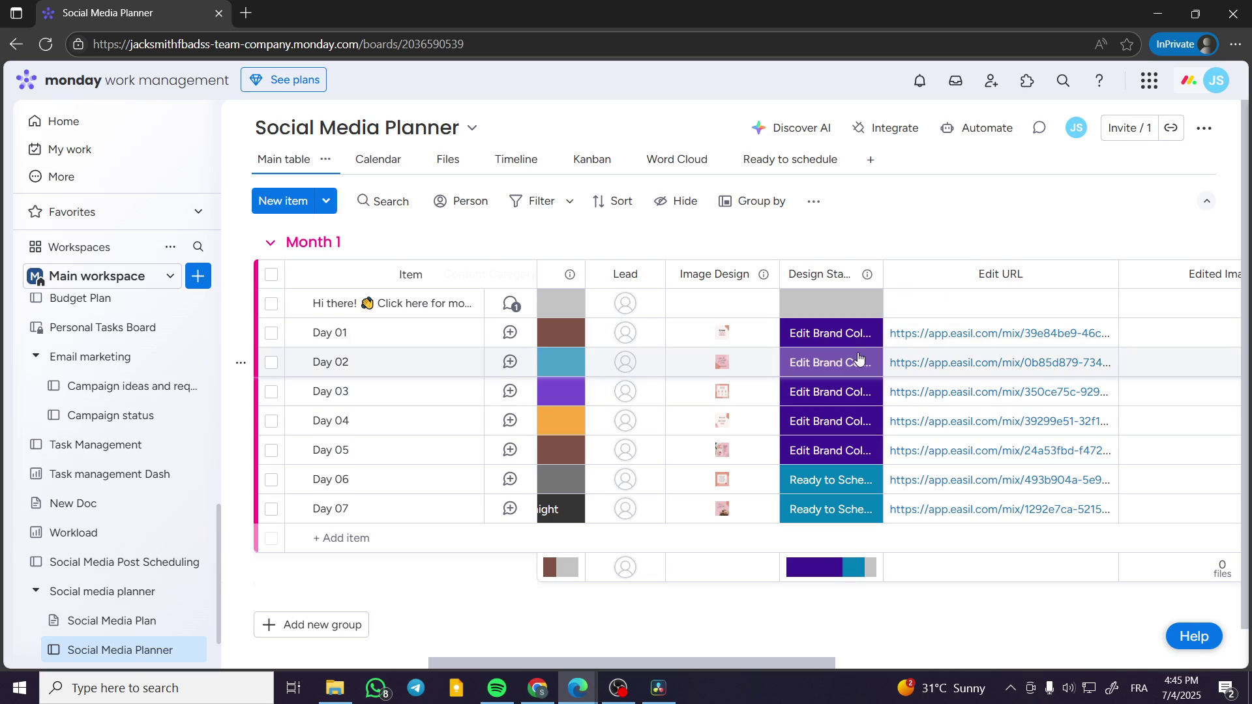
# Widen the Design Status and Auto Number columns so their full headers fit.
pyautogui.moveTo(883, 273); pyautogui.dragTo(963, 273)
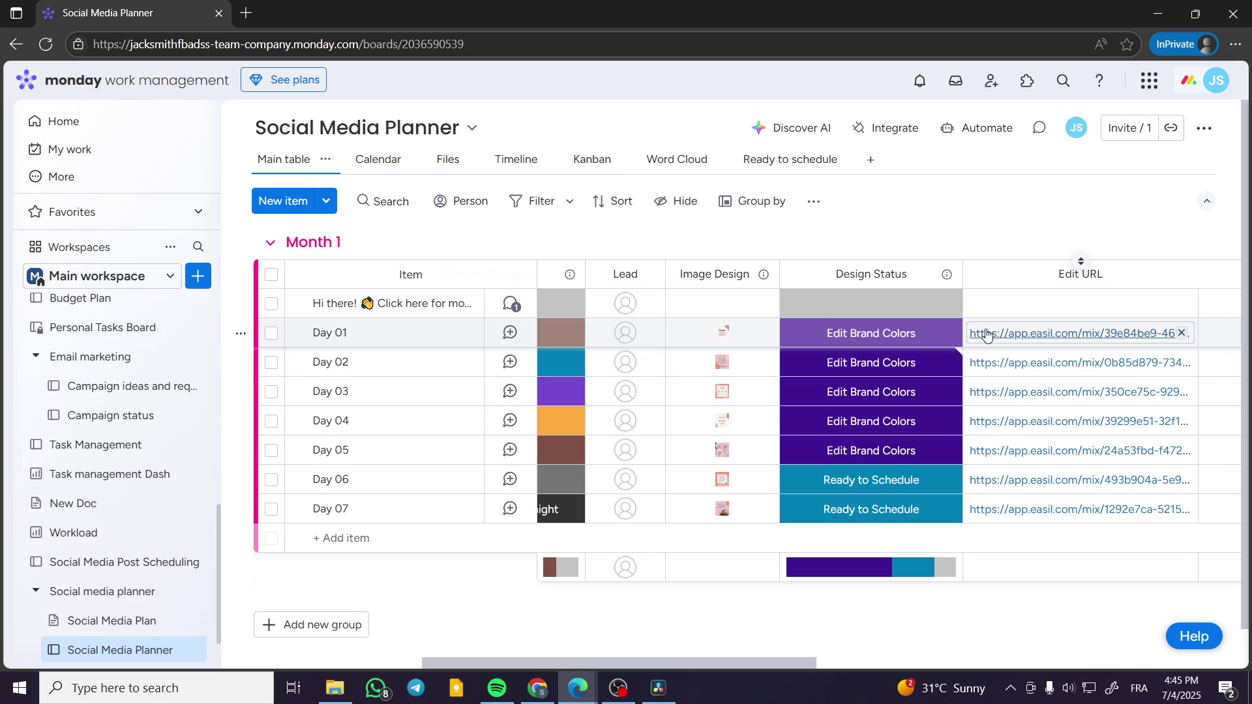
pyautogui.moveTo(747, 672); pyautogui.dragTo(902, 656)
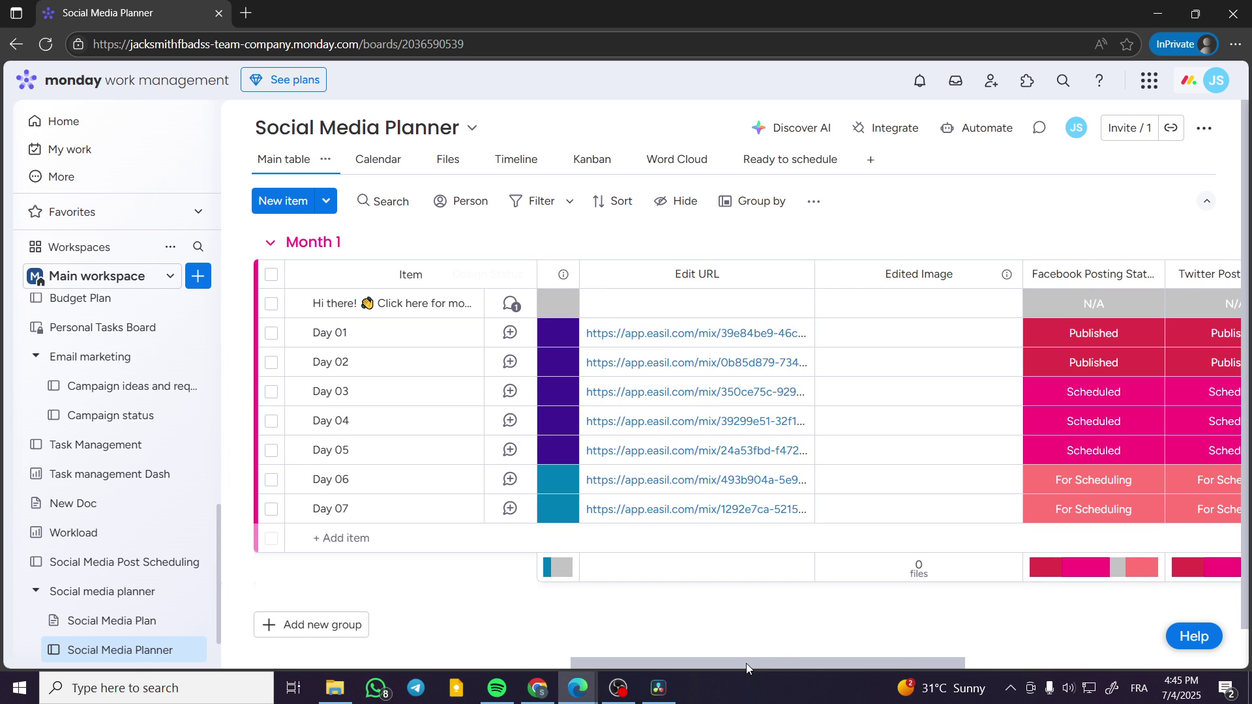
pyautogui.moveTo(749, 669); pyautogui.dragTo(852, 665)
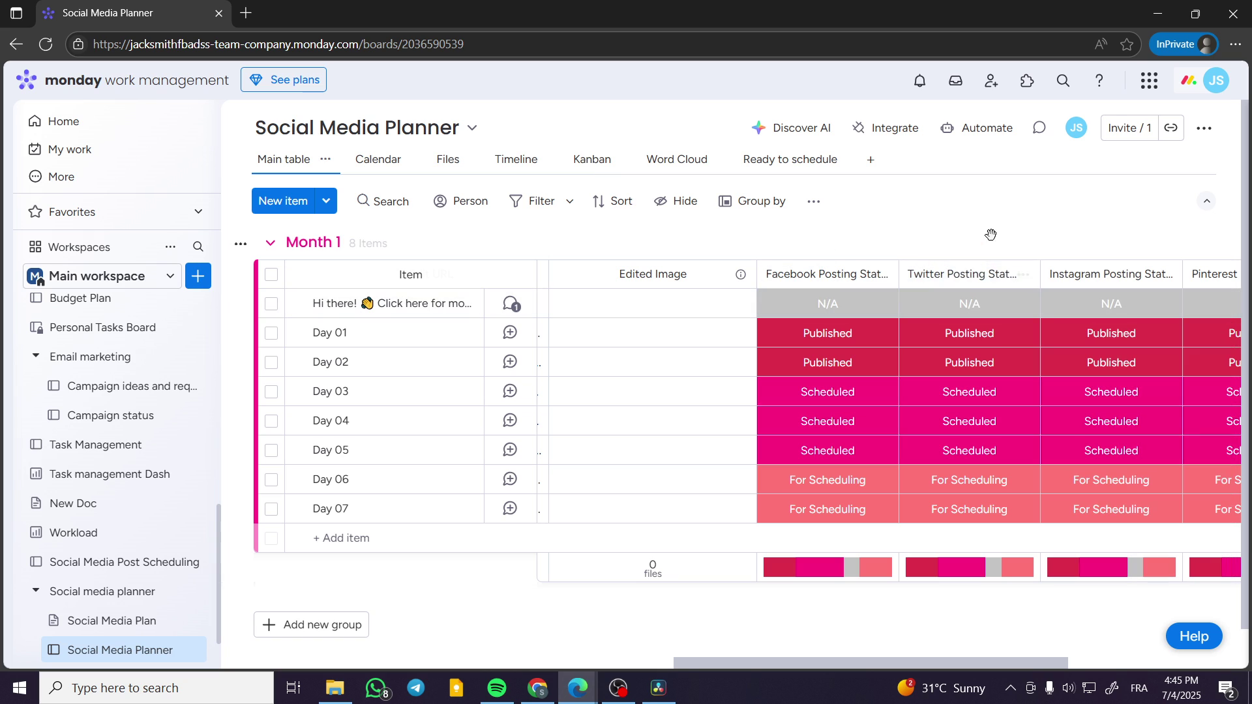
pyautogui.moveTo(898, 667); pyautogui.dragTo(1117, 649)
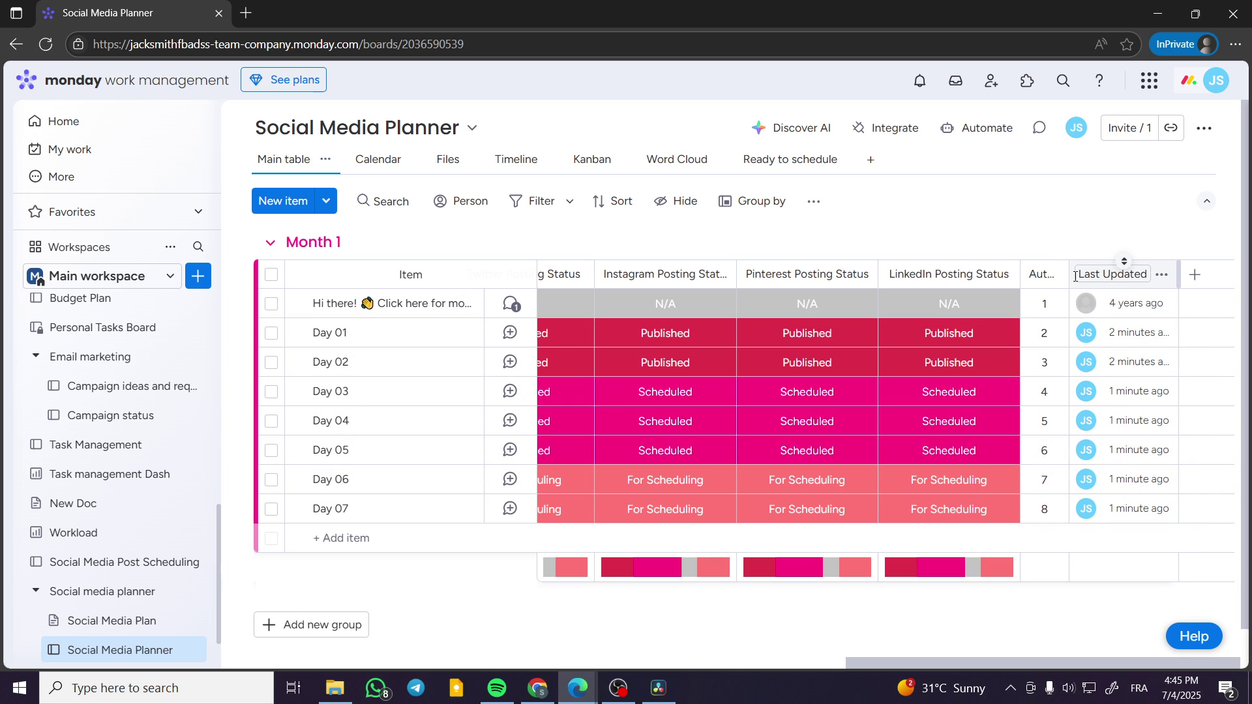
pyautogui.moveTo(1069, 273); pyautogui.dragTo(1161, 273)
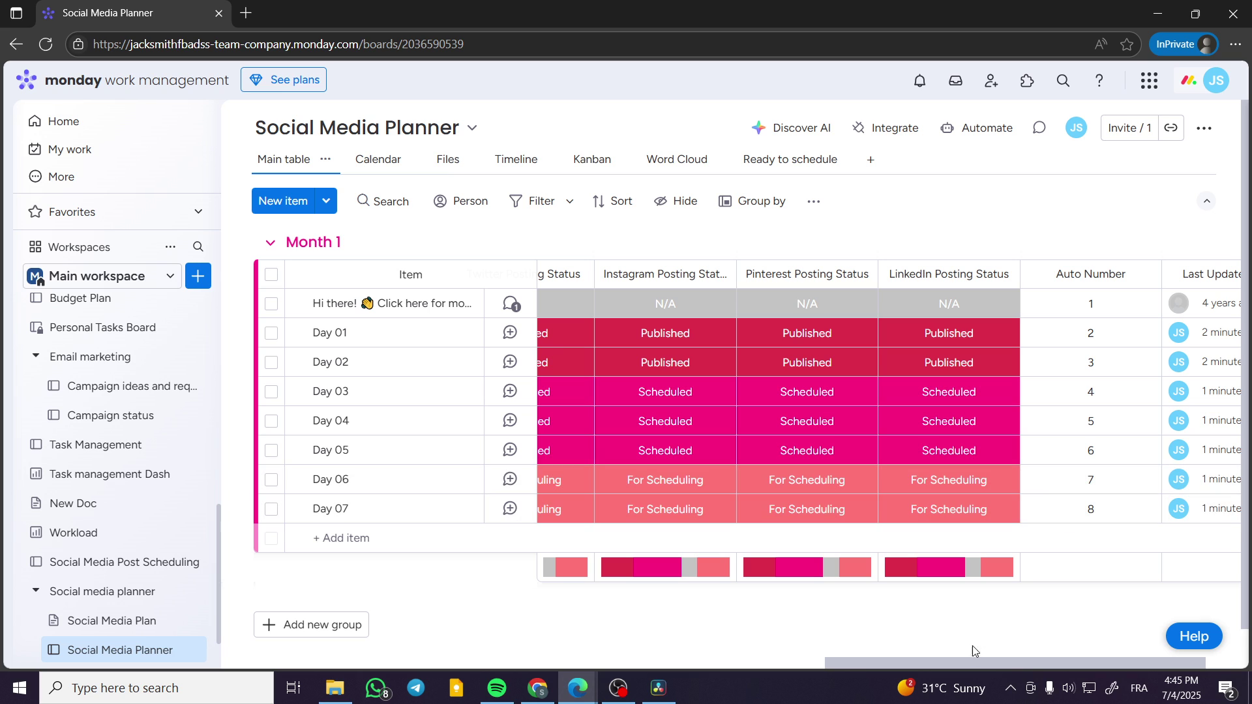
pyautogui.moveTo(976, 665); pyautogui.dragTo(373, 665)
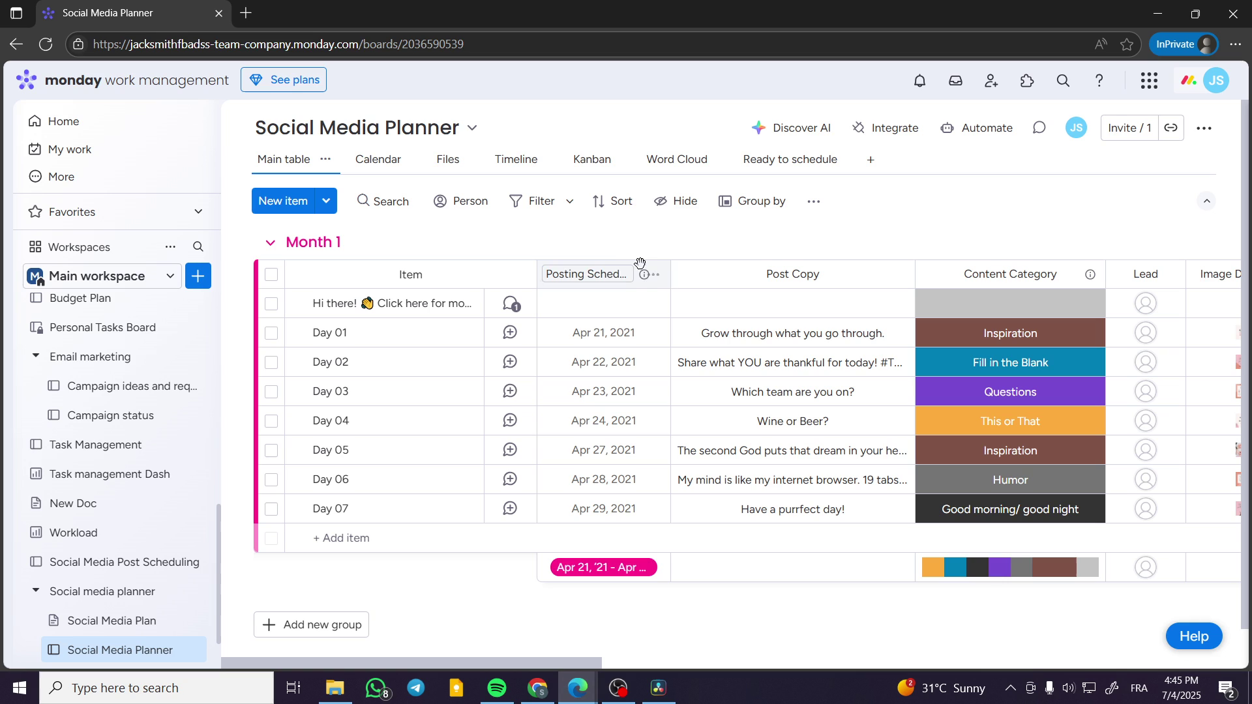
# Look through the board's Calendar, Timeline, Kanban and Word Cloud views and return to the main table.
pyautogui.click(368, 163)
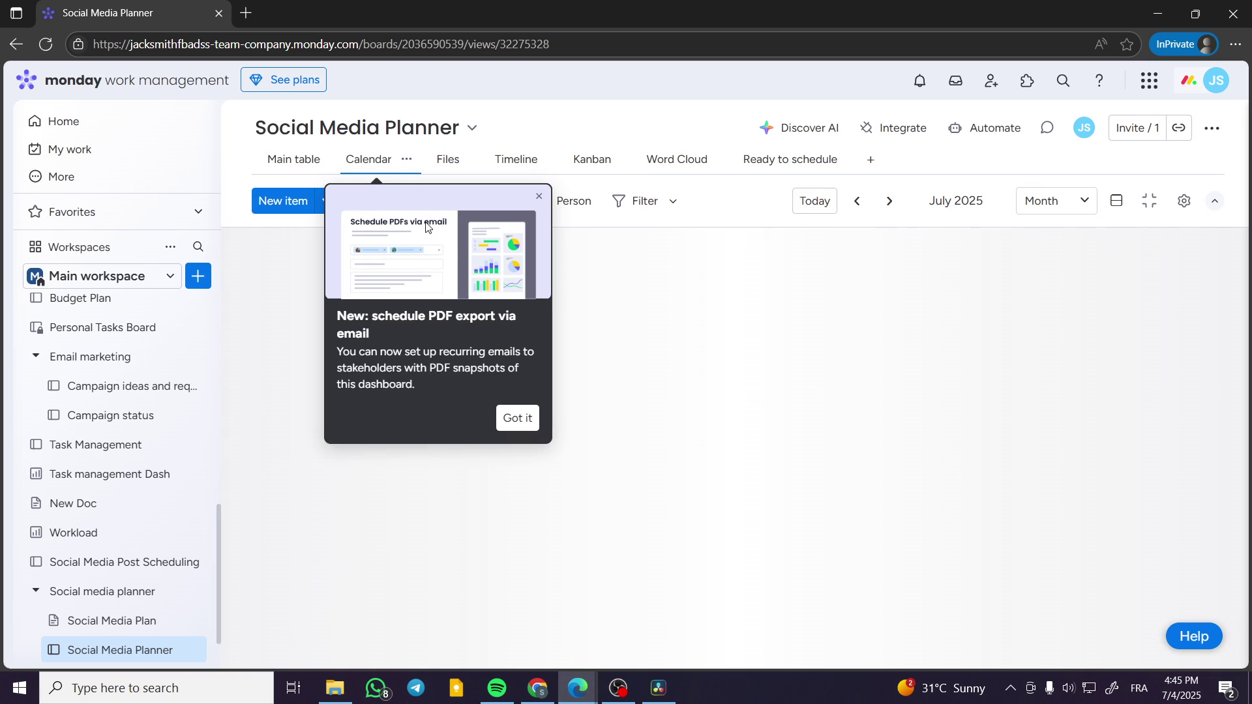
pyautogui.click(517, 419)
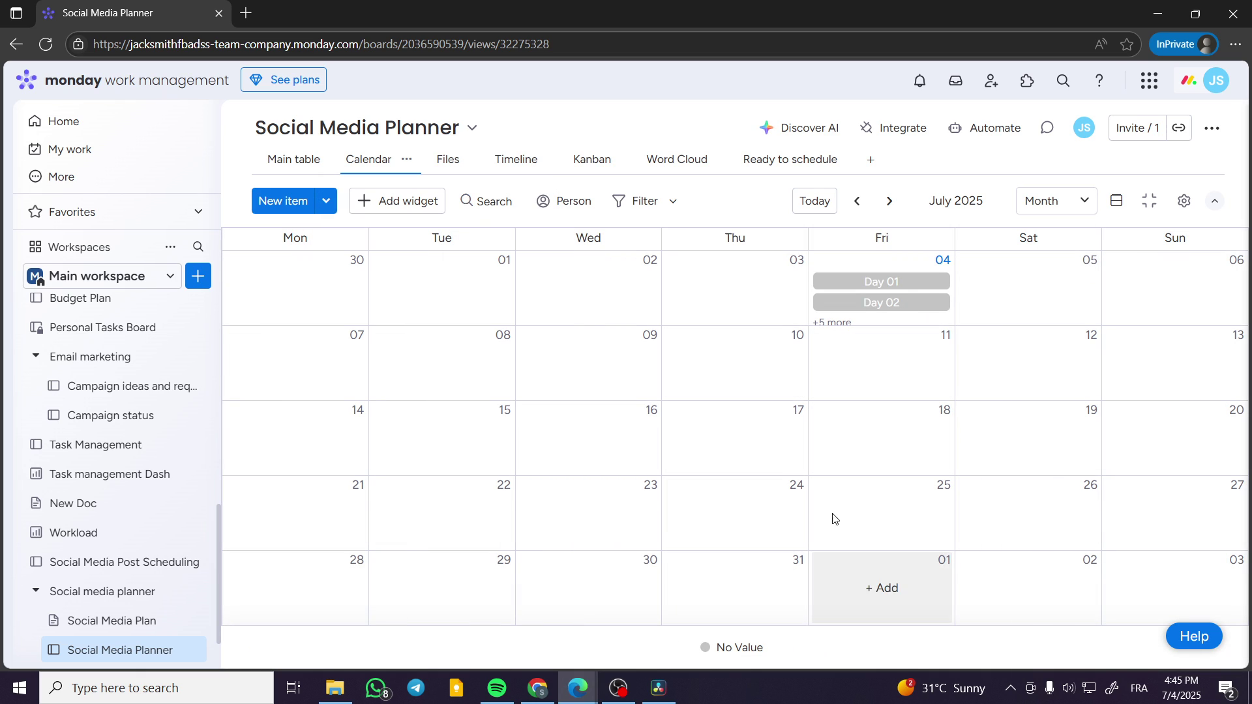
pyautogui.click(531, 163)
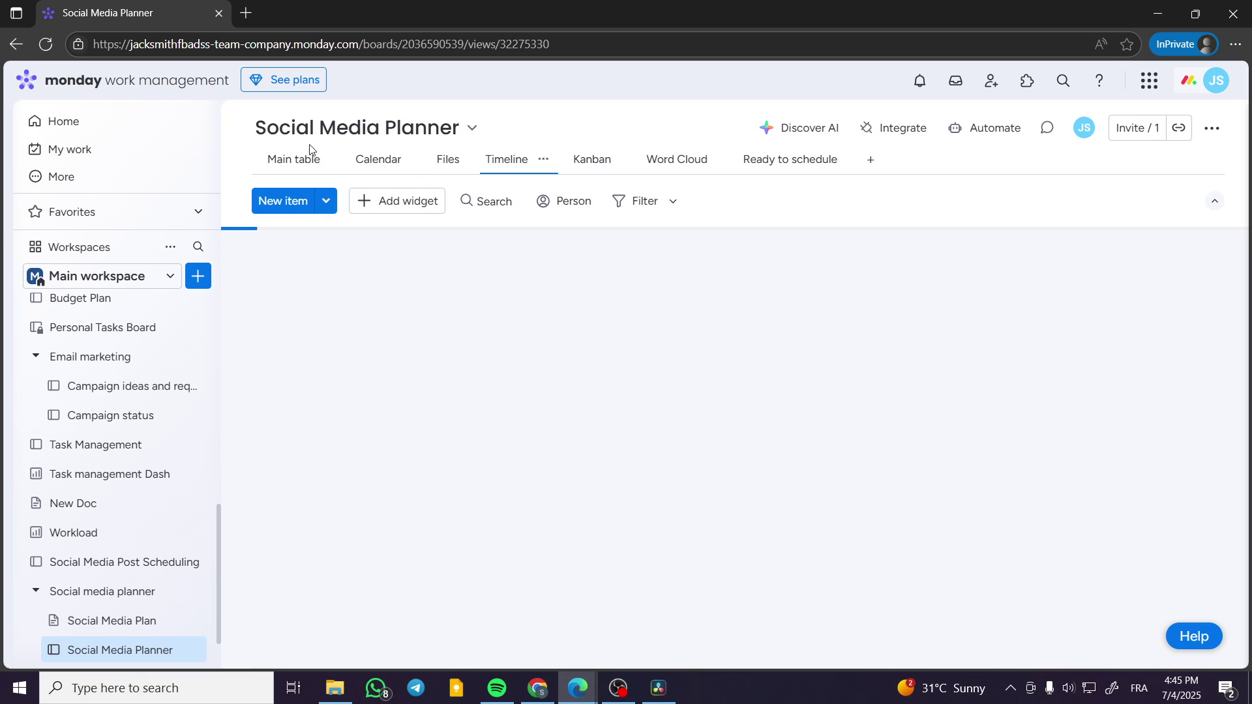
pyautogui.click(593, 160)
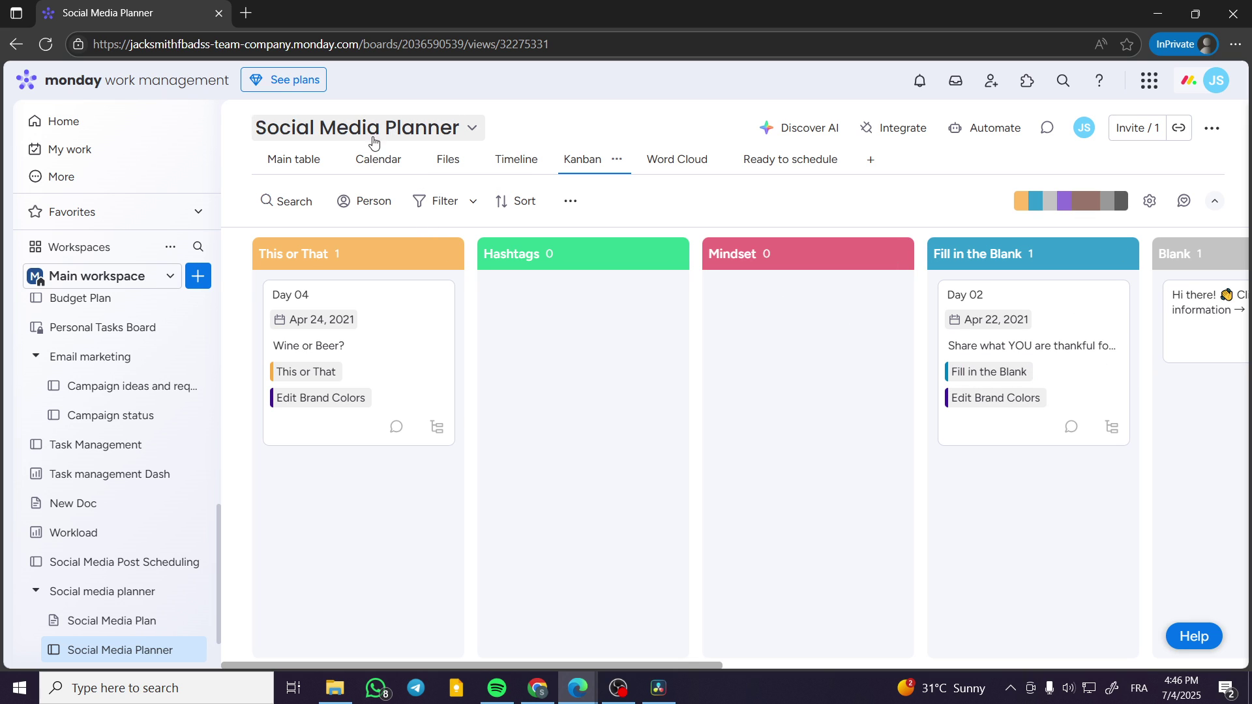
pyautogui.click(300, 168)
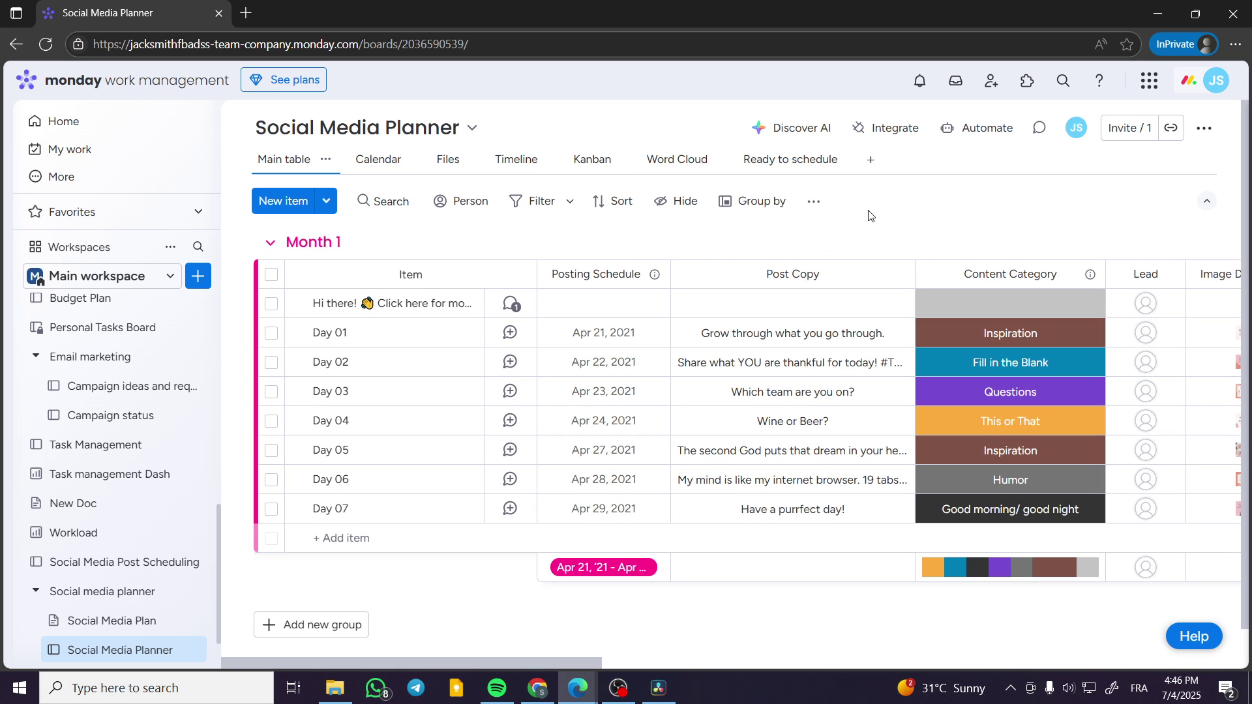
pyautogui.click(667, 160)
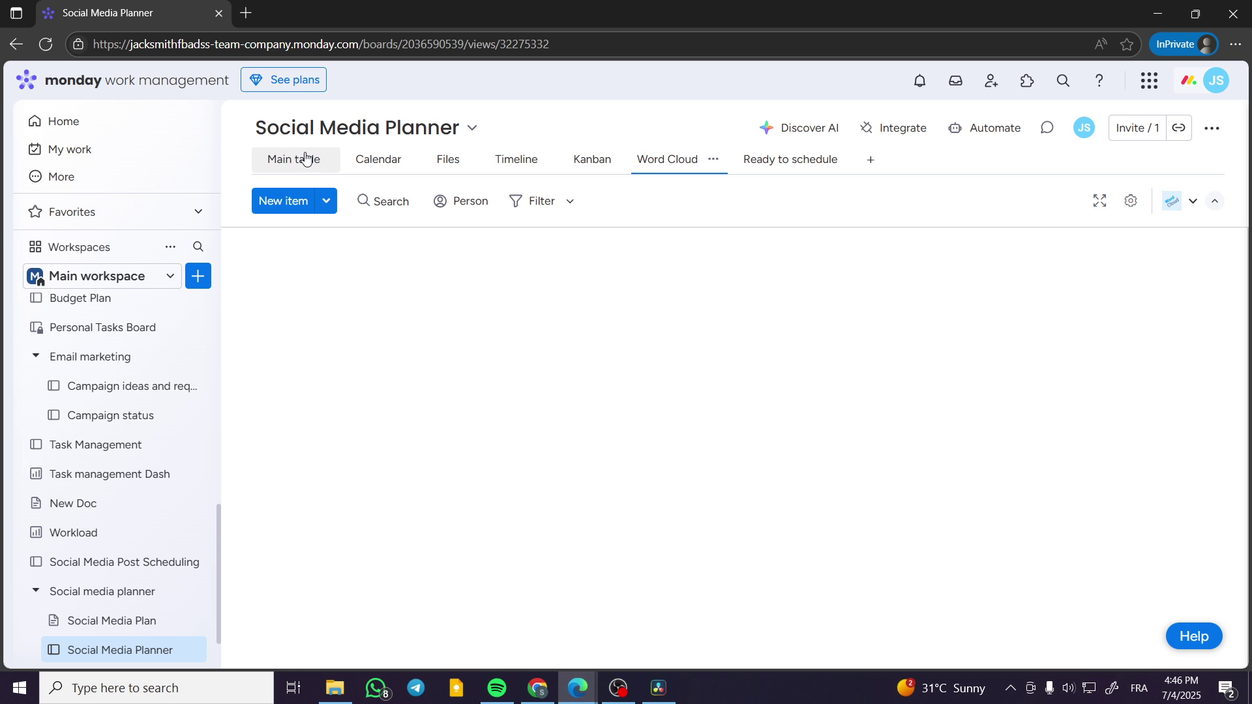
pyautogui.click(305, 159)
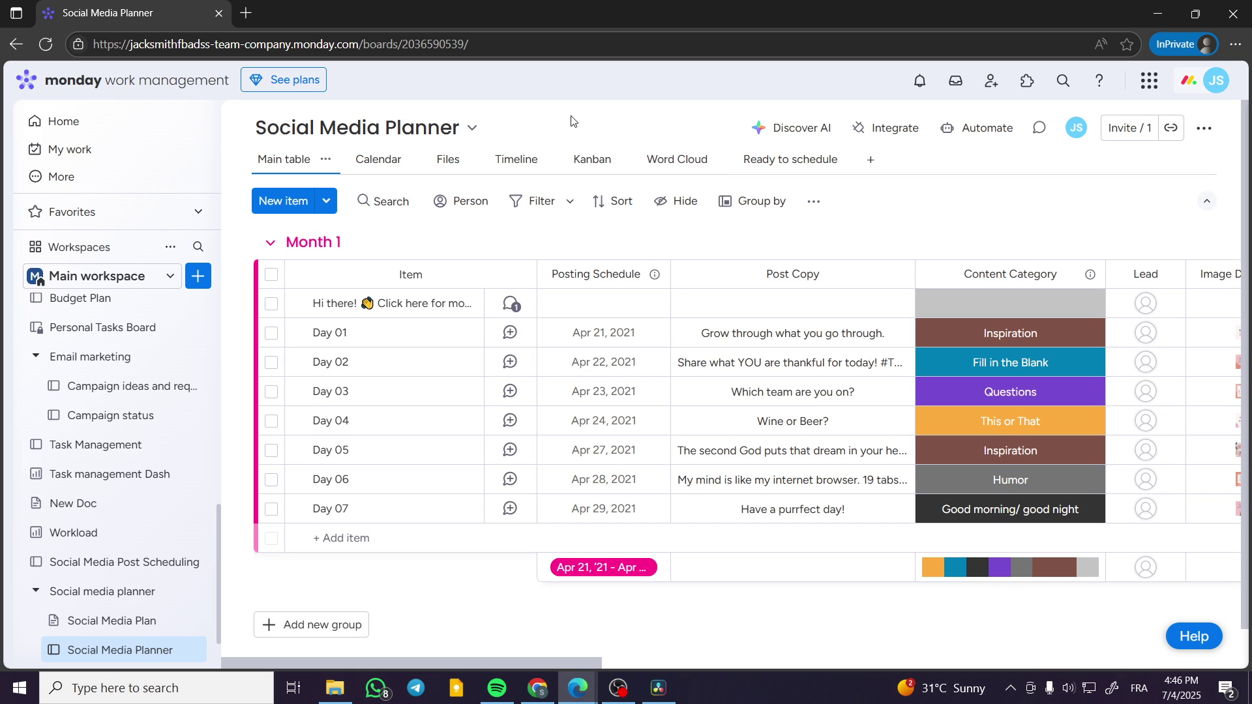